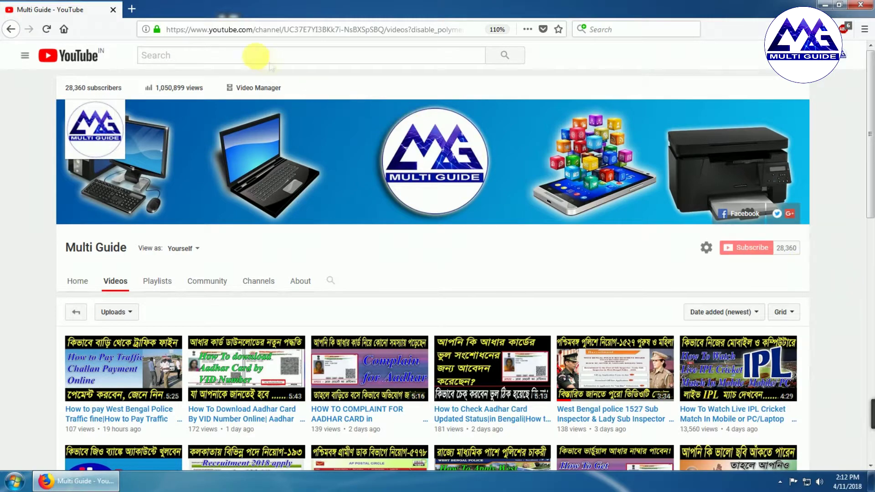
Search Google for "nvsp" in a new browser tab and open the NVSP Service Portal result
{"action": "left_click", "coordinate": [131, 10]}
{"action": "type", "text": "google.co.in/search?dcr=0&source=hp&ei=eMrNWv2sHonNvgSm1JvIBw&q=nvsp&oq"}
{"action": "left_click", "coordinate": [239, 57]}
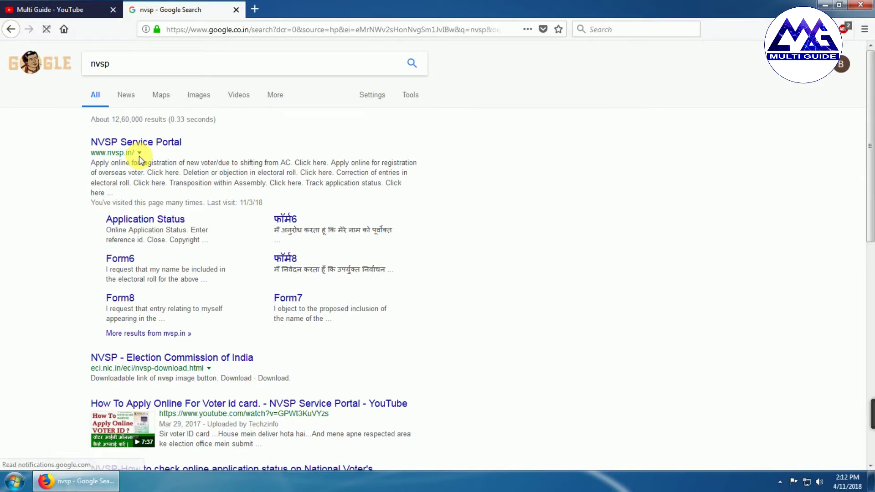
{"action": "left_click", "coordinate": [127, 143]}
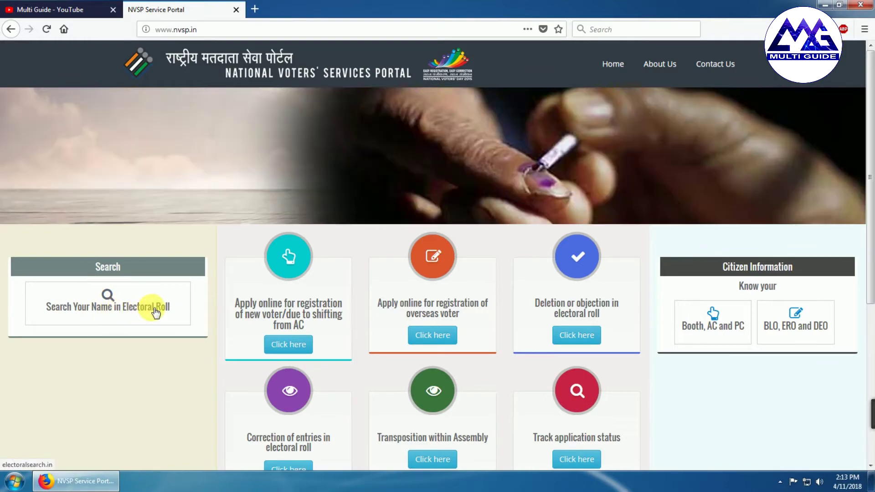
Open the portal's search for a name in the electoral roll and continue past the welcome notice
{"action": "left_click", "coordinate": [109, 297]}
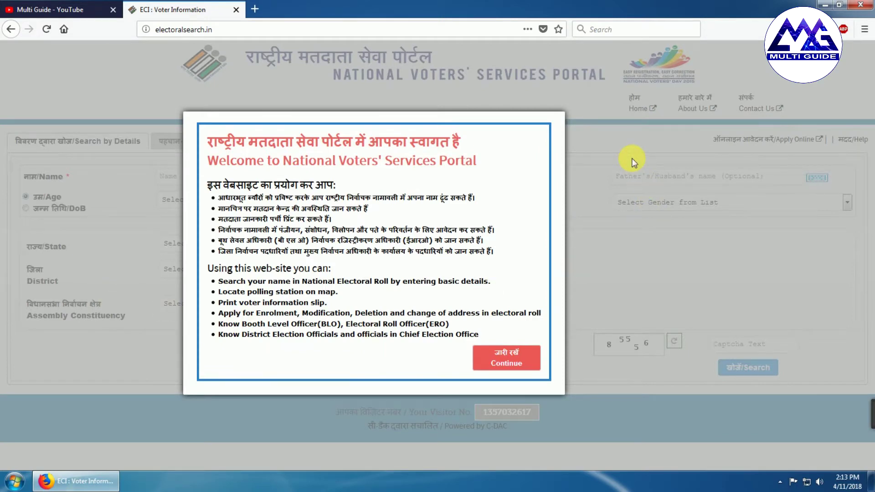
{"action": "left_click", "coordinate": [513, 358]}
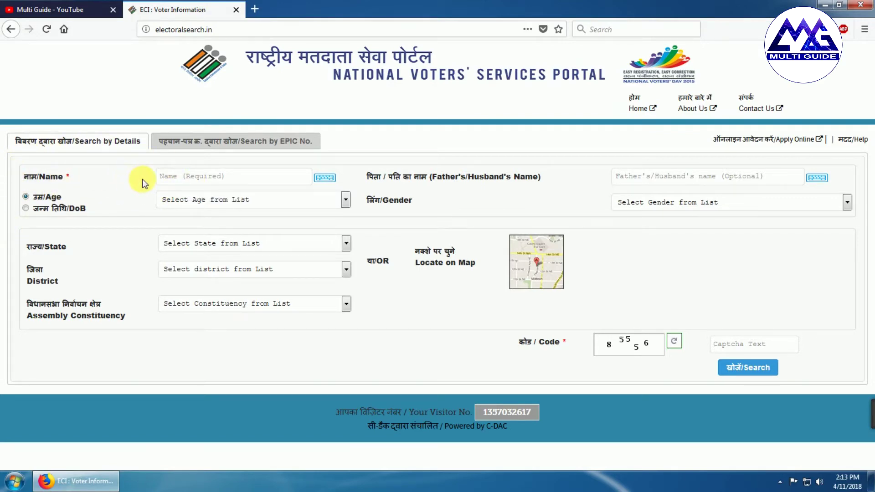
Examine the name and age fields of the details search, and switch the age criterion to date of birth
{"action": "left_click", "coordinate": [194, 176]}
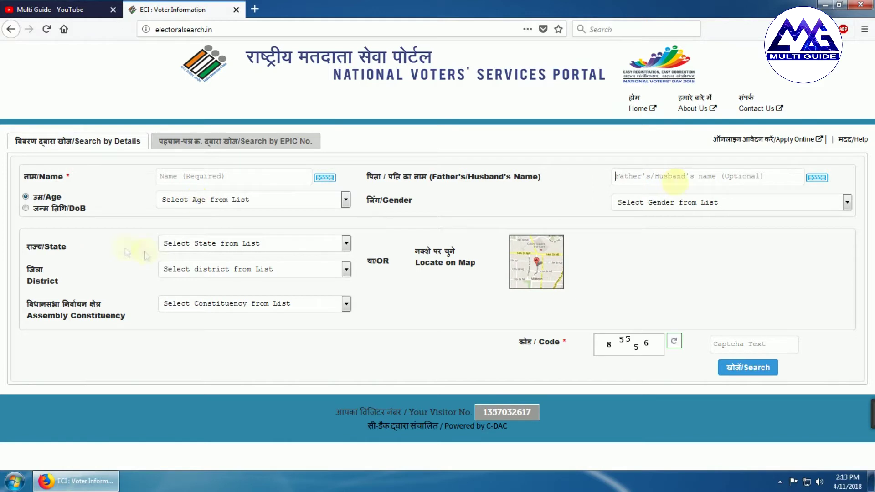
{"action": "left_click", "coordinate": [198, 203]}
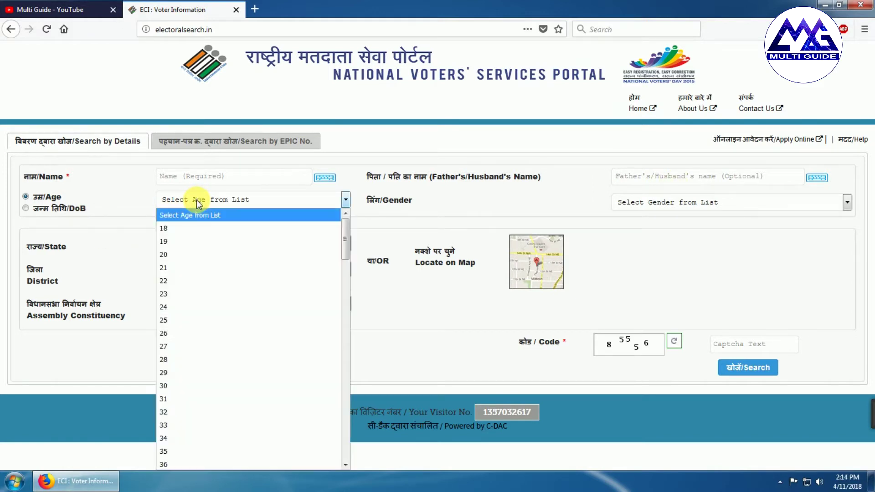
{"action": "scroll", "coordinate": [191, 289], "scroll_direction": "down", "scroll_amount": 4}
{"action": "left_click", "coordinate": [108, 357]}
{"action": "left_click", "coordinate": [26, 208]}
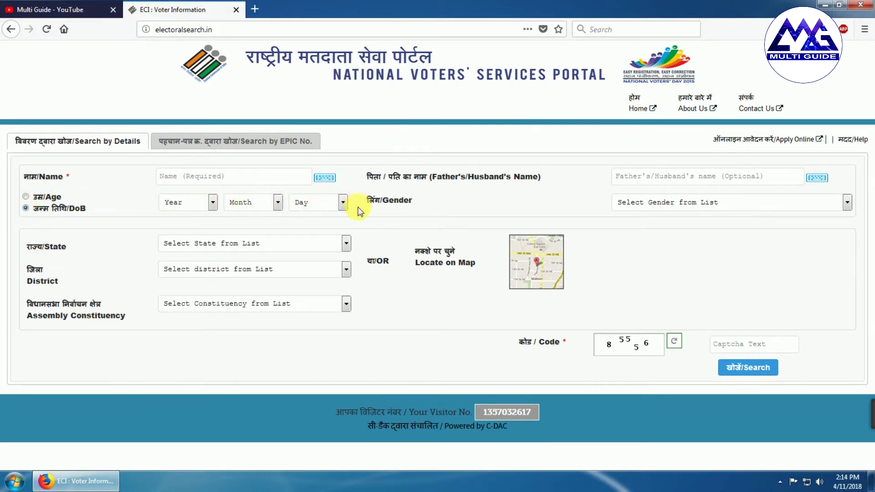
Examine the year, month and day choices for date of birth and the available gender options
{"action": "left_click", "coordinate": [212, 201]}
{"action": "left_click", "coordinate": [261, 208]}
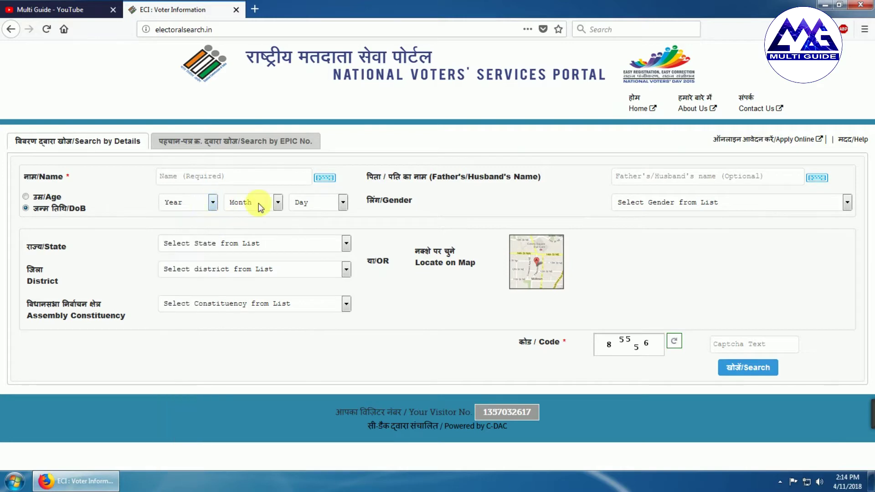
{"action": "left_click", "coordinate": [342, 203]}
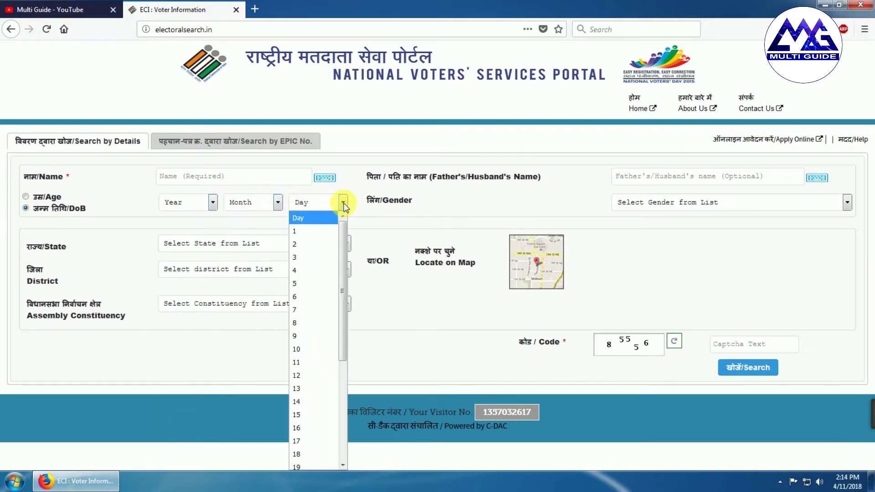
{"action": "left_click", "coordinate": [434, 210]}
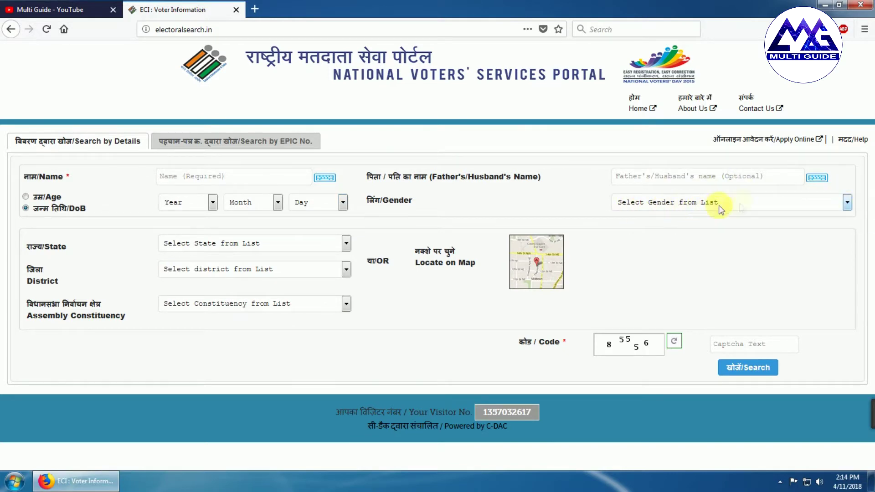
{"action": "left_click", "coordinate": [847, 202]}
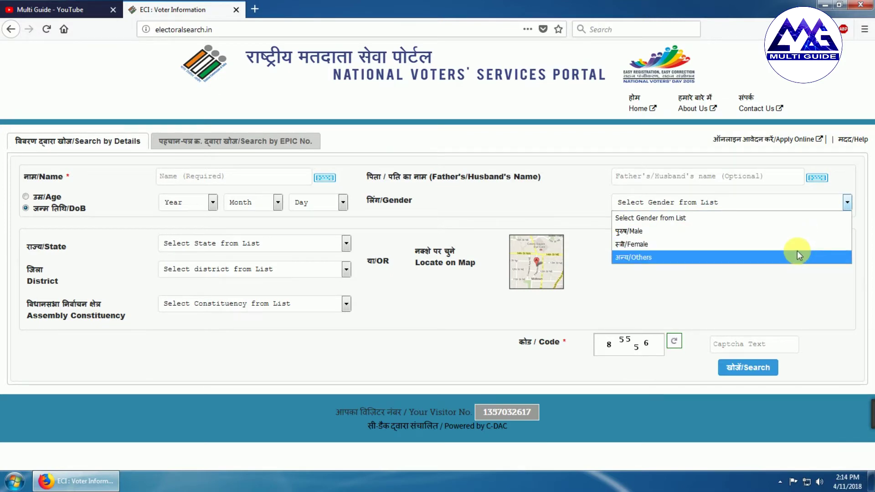
{"action": "left_click", "coordinate": [572, 222]}
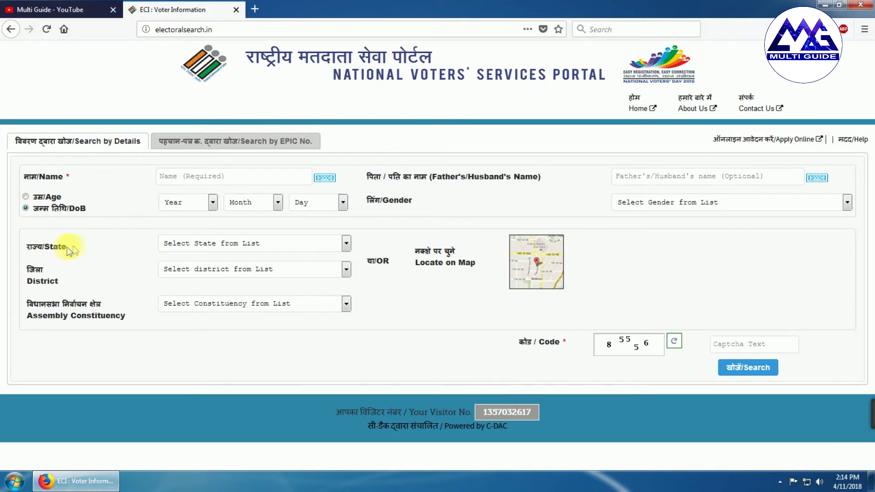
Examine the state, district and assembly constituency lists of the details search form
{"action": "left_click", "coordinate": [346, 242]}
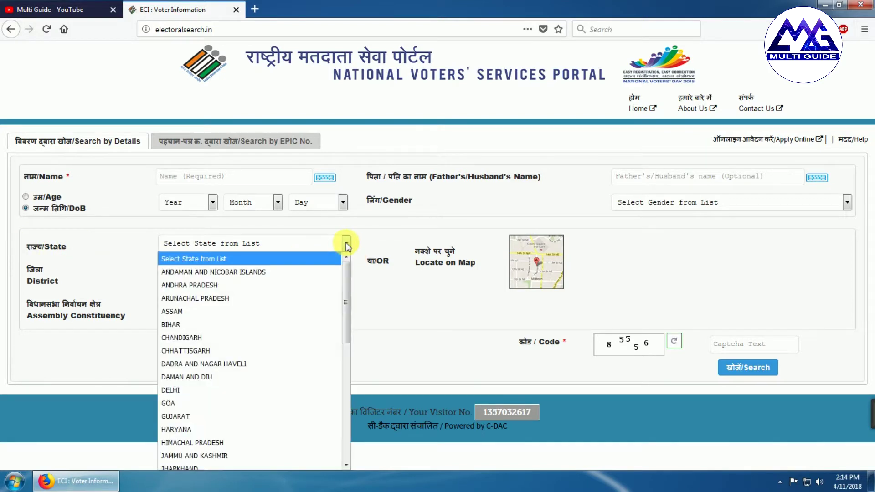
{"action": "scroll", "coordinate": [303, 329], "scroll_direction": "down", "scroll_amount": 6}
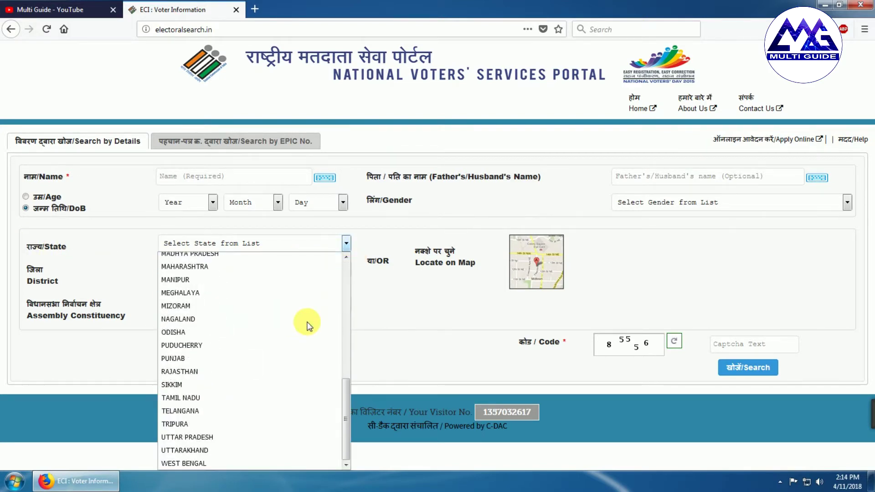
{"action": "left_click", "coordinate": [360, 312]}
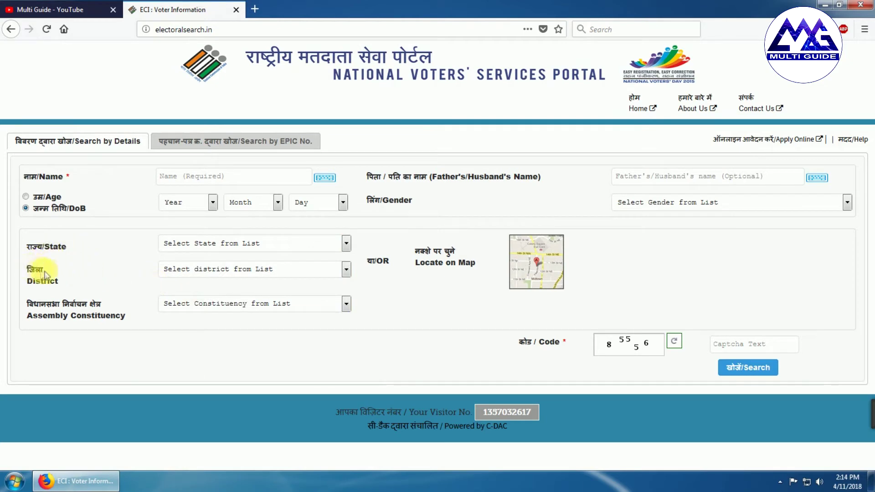
{"action": "left_click", "coordinate": [346, 270]}
{"action": "left_click", "coordinate": [346, 270]}
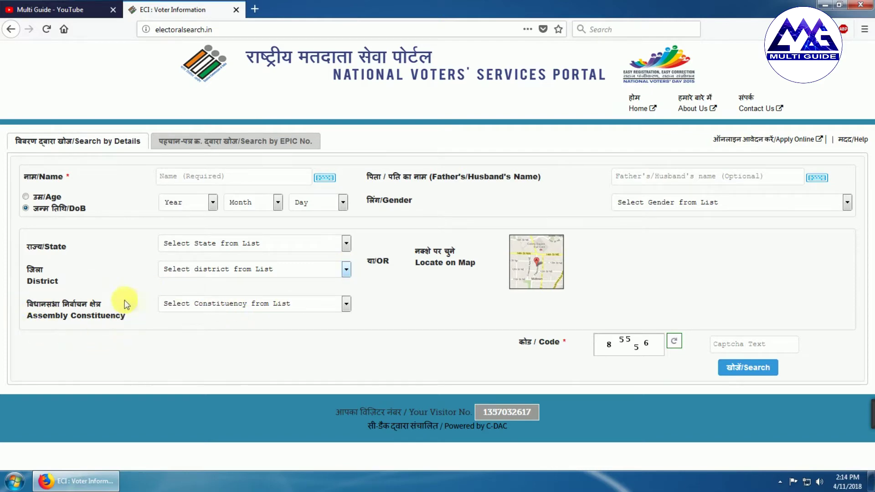
{"action": "left_click", "coordinate": [346, 303]}
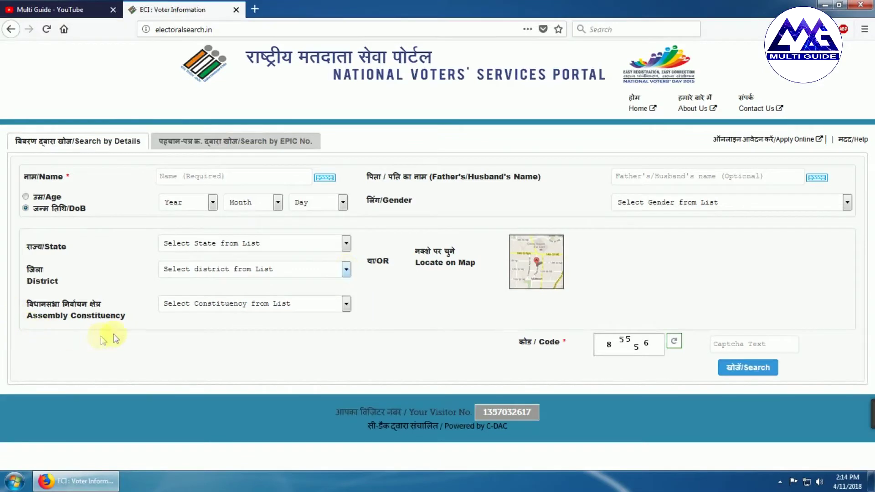
{"action": "left_click", "coordinate": [346, 304]}
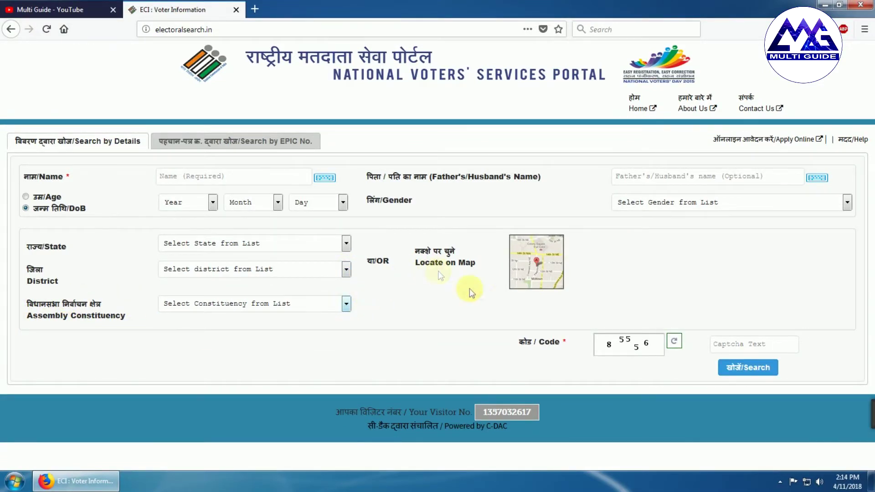
View the Location Map for setting a location, close it, and go to the captcha field of the details search
{"action": "left_click", "coordinate": [533, 263]}
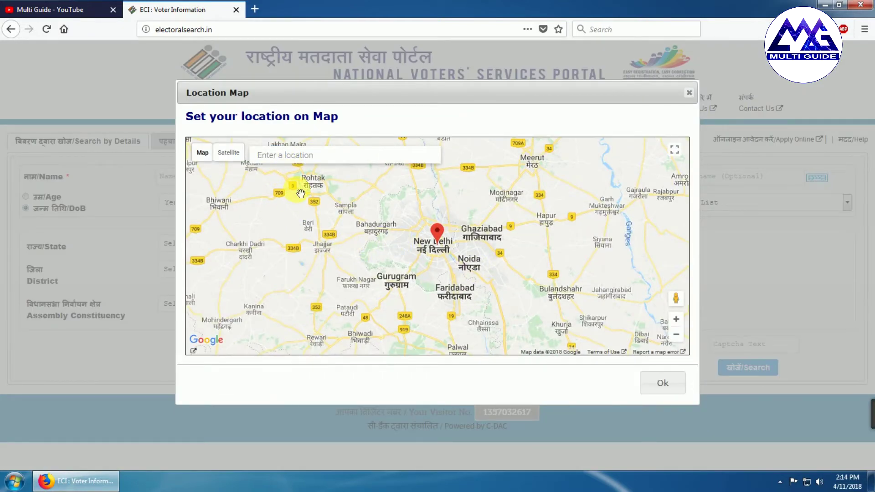
{"action": "left_click", "coordinate": [273, 156]}
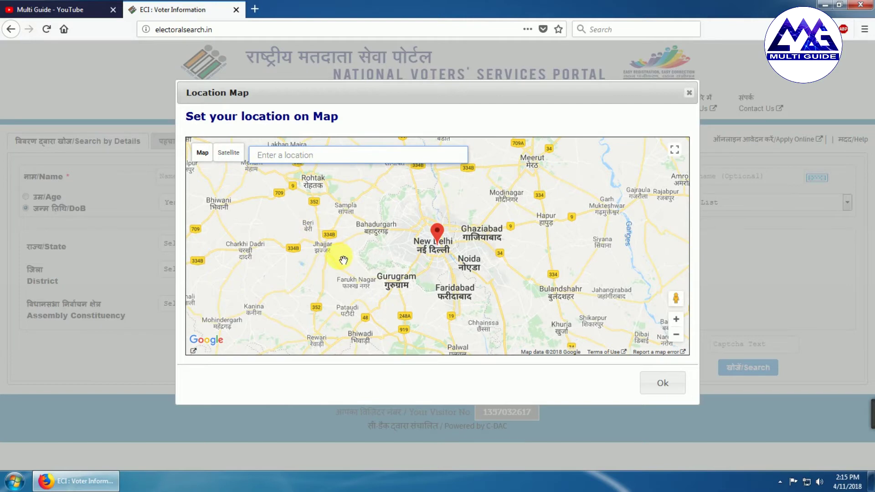
{"action": "left_click", "coordinate": [663, 383]}
{"action": "left_click", "coordinate": [689, 94]}
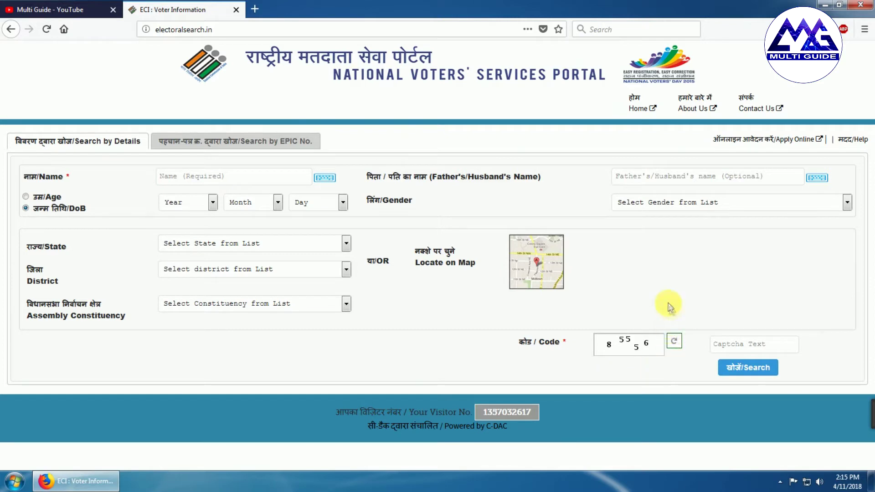
{"action": "left_click", "coordinate": [720, 345]}
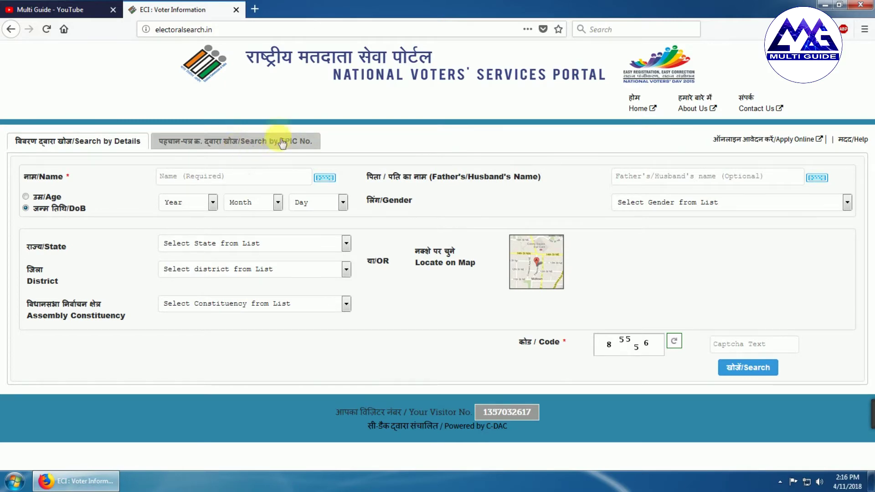
Search the electoral roll by EPIC number, entering the voter's EPIC number, the state WEST BENGAL and the displayed captcha code
{"action": "left_click", "coordinate": [254, 142]}
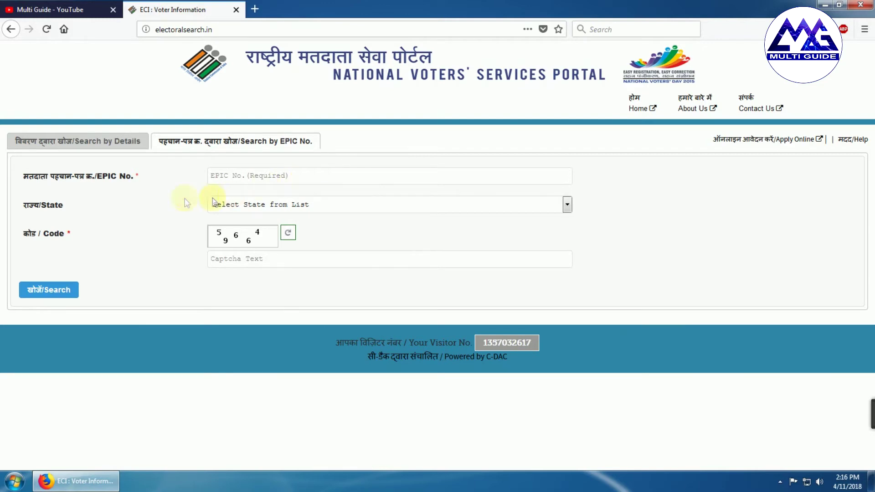
{"action": "left_click", "coordinate": [570, 205]}
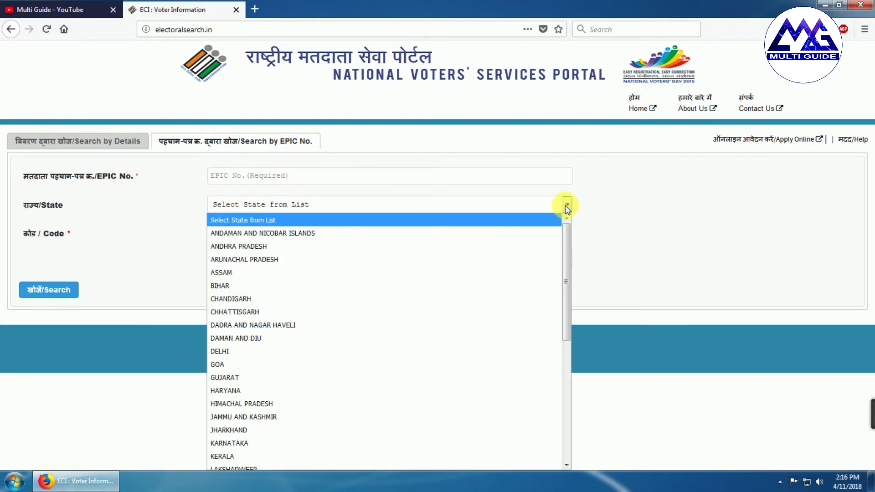
{"action": "left_click", "coordinate": [566, 206]}
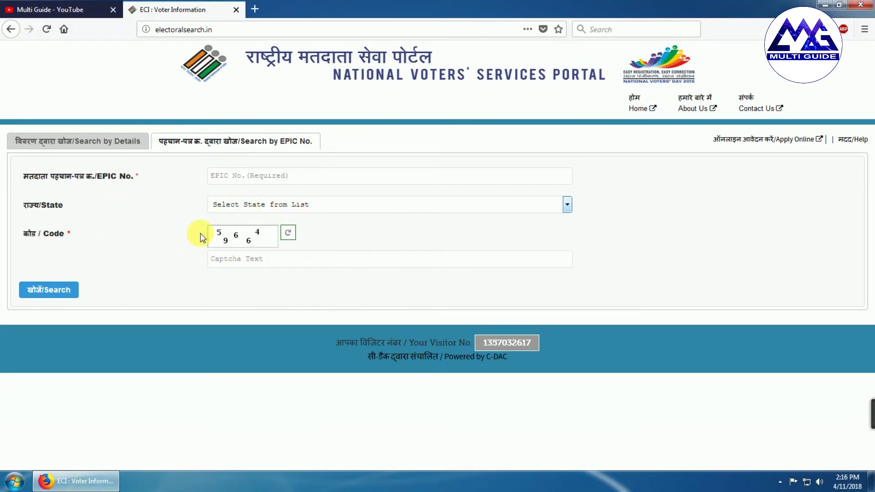
{"action": "left_click", "coordinate": [272, 264]}
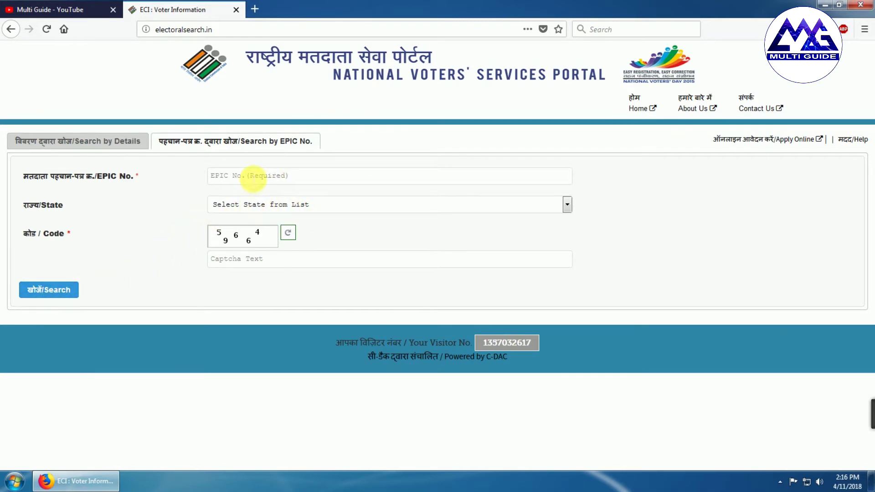
{"action": "left_click", "coordinate": [254, 178]}
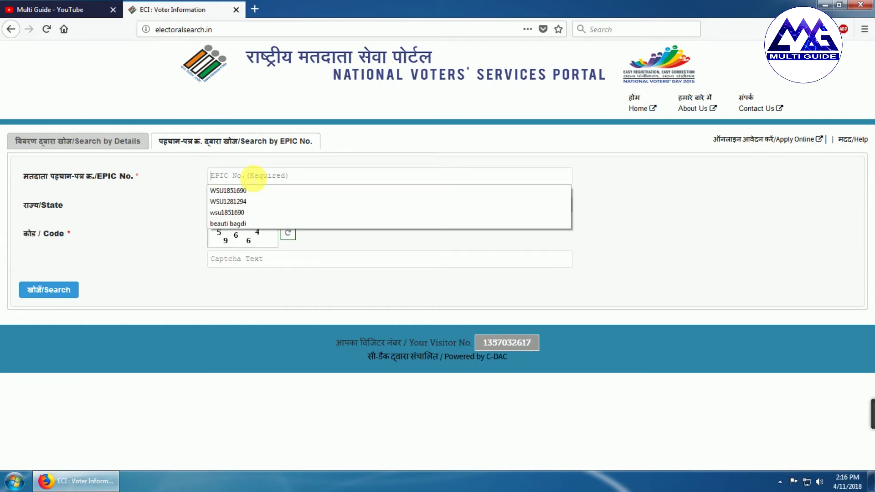
{"action": "left_click", "coordinate": [250, 192]}
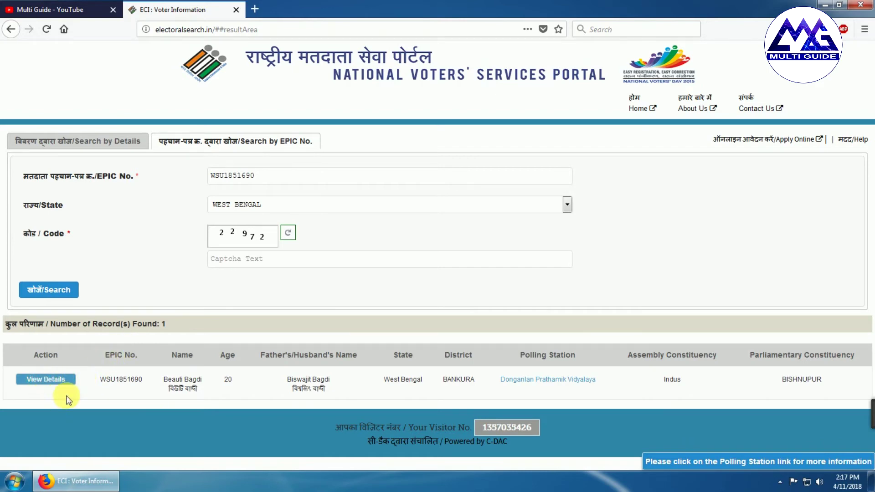
Open the details of the voter record found and review the full Voter Information page
{"action": "left_click", "coordinate": [44, 379]}
{"action": "scroll", "coordinate": [382, 358], "scroll_direction": "down", "scroll_amount": 3}
{"action": "scroll", "coordinate": [382, 357], "scroll_direction": "up", "scroll_amount": 3}
{"action": "scroll", "coordinate": [381, 357], "scroll_direction": "down", "scroll_amount": 3}
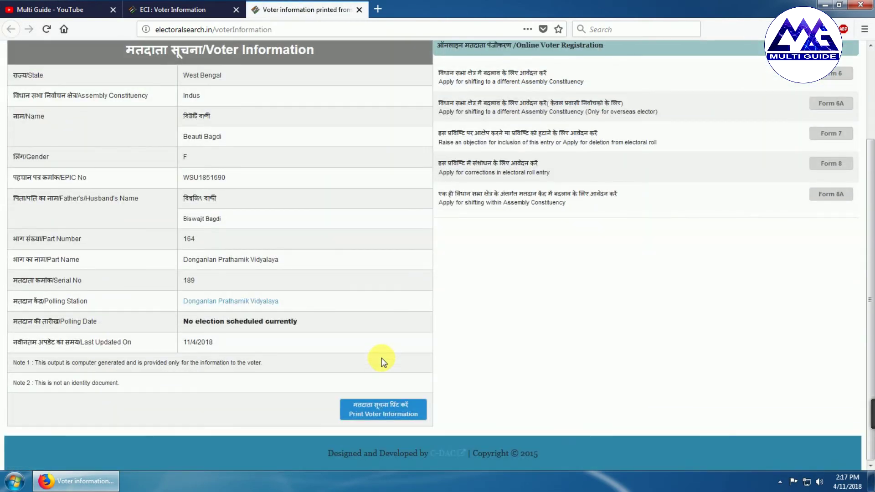
{"action": "scroll", "coordinate": [250, 254], "scroll_direction": "up", "scroll_amount": 5}
{"action": "scroll", "coordinate": [195, 344], "scroll_direction": "down", "scroll_amount": 5}
{"action": "scroll", "coordinate": [205, 347], "scroll_direction": "up", "scroll_amount": 3}
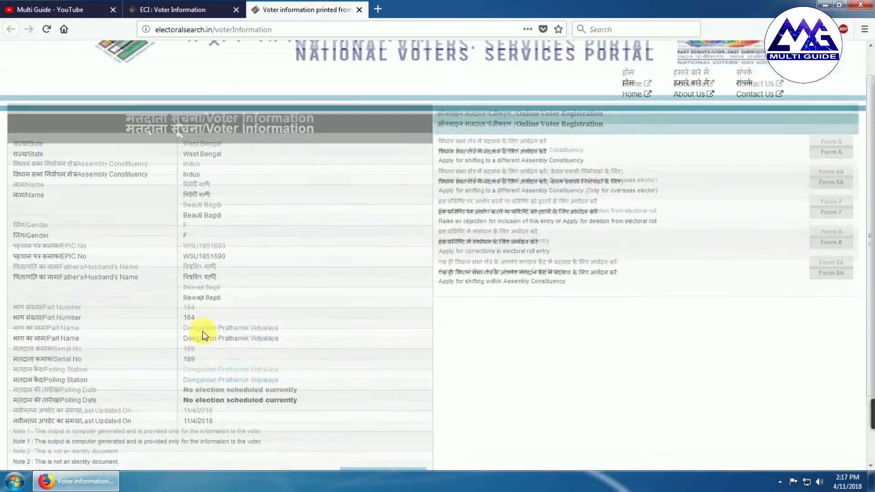
{"action": "scroll", "coordinate": [381, 357], "scroll_direction": "down", "scroll_amount": 3}
{"action": "scroll", "coordinate": [381, 357], "scroll_direction": "up", "scroll_amount": 3}
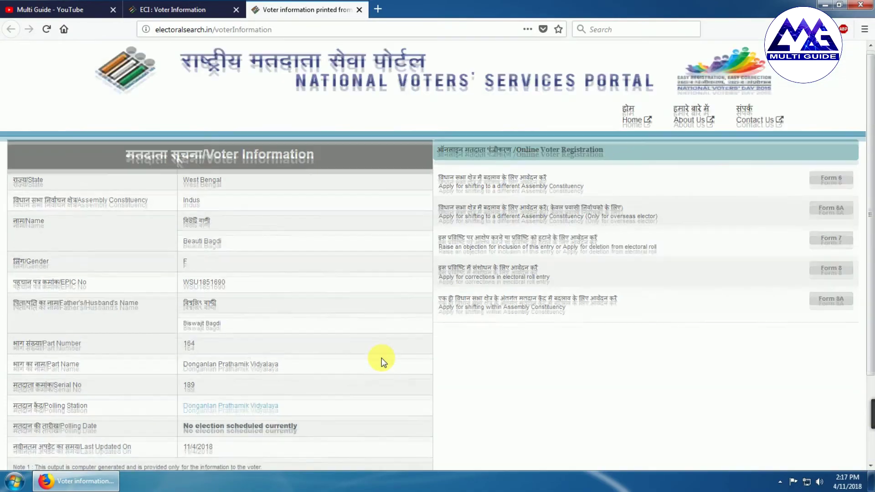
{"action": "scroll", "coordinate": [205, 348], "scroll_direction": "down", "scroll_amount": 3}
{"action": "scroll", "coordinate": [202, 339], "scroll_direction": "up", "scroll_amount": 3}
{"action": "scroll", "coordinate": [39, 201], "scroll_direction": "down", "scroll_amount": 3}
{"action": "scroll", "coordinate": [306, 283], "scroll_direction": "up", "scroll_amount": 3}
{"action": "scroll", "coordinate": [307, 283], "scroll_direction": "down", "scroll_amount": 3}
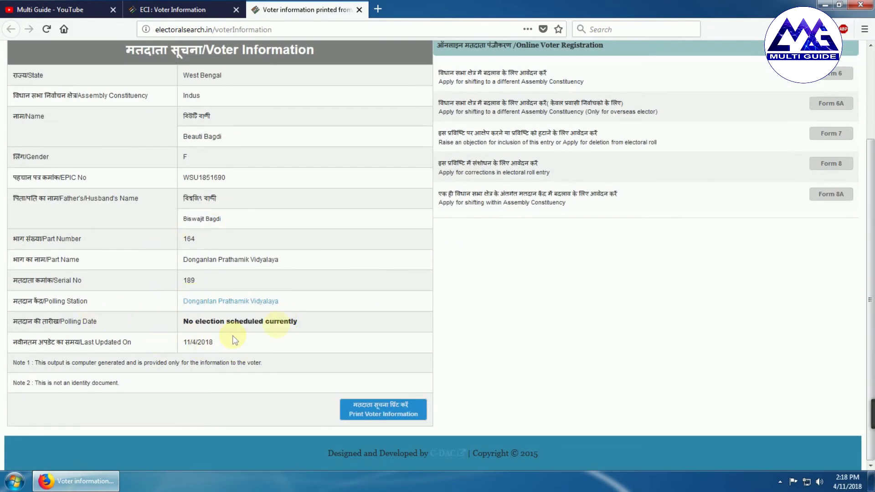
{"action": "scroll", "coordinate": [269, 297], "scroll_direction": "up", "scroll_amount": 3}
{"action": "scroll", "coordinate": [270, 297], "scroll_direction": "down", "scroll_amount": 3}
Print the voter information and download it as voterinformation.pdf to the Documents download folder
{"action": "left_click", "coordinate": [372, 416]}
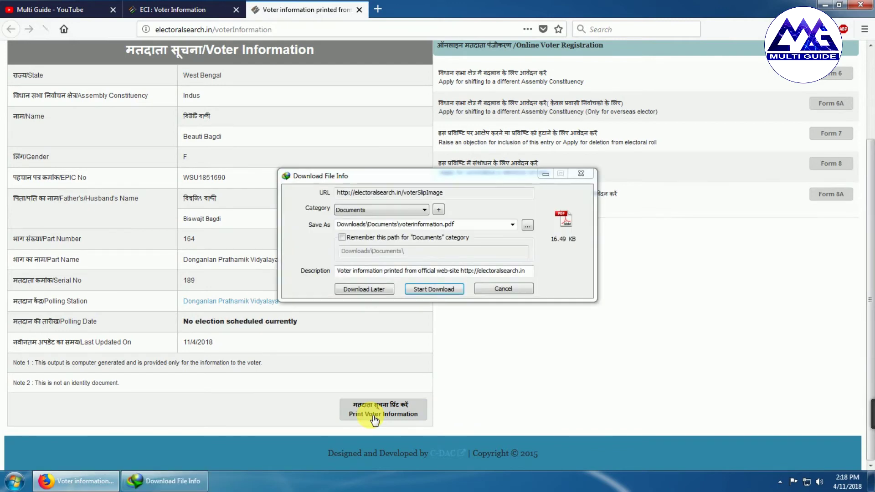
{"action": "left_click", "coordinate": [438, 285]}
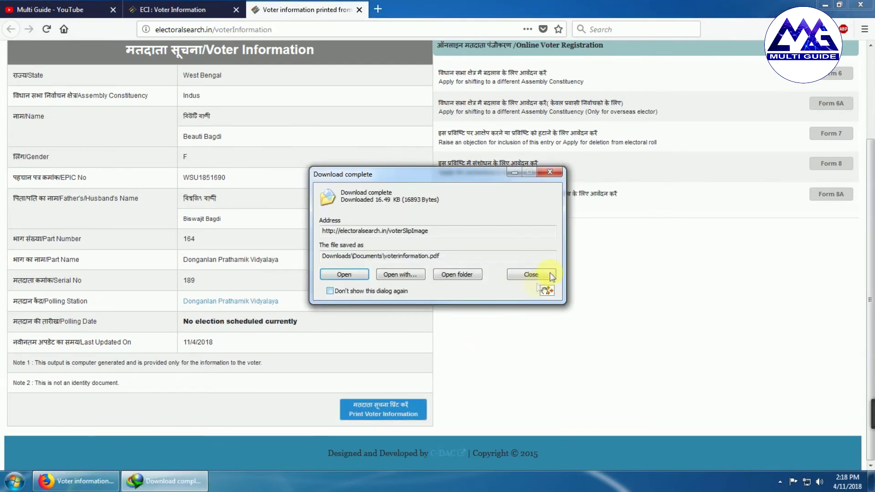
Open the downloaded voterinformation.pdf in Adobe Reader, read through the page and close the document
{"action": "left_click", "coordinate": [344, 274]}
{"action": "scroll", "coordinate": [485, 272], "scroll_direction": "down", "scroll_amount": 15}
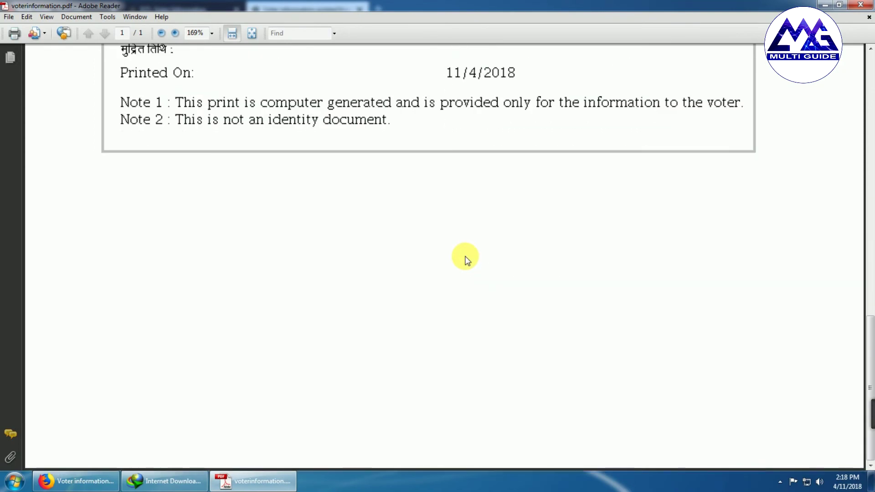
{"action": "scroll", "coordinate": [465, 259], "scroll_direction": "up", "scroll_amount": 10}
{"action": "scroll", "coordinate": [465, 256], "scroll_direction": "down", "scroll_amount": 10}
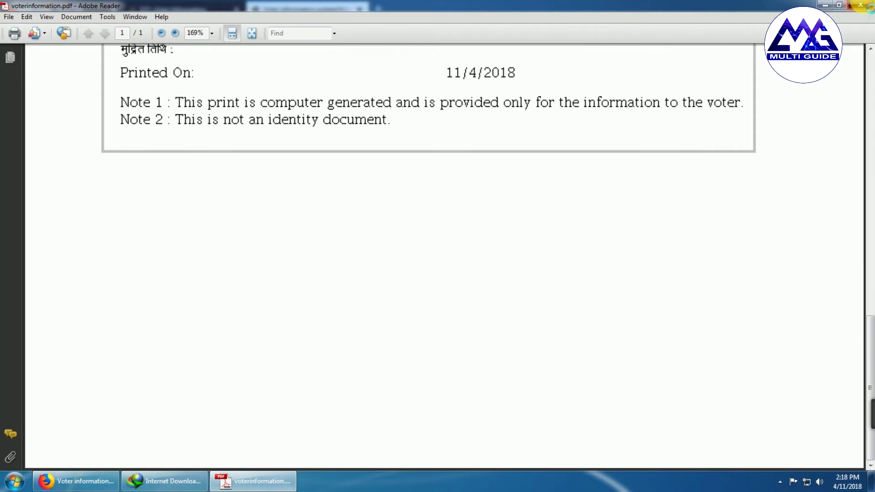
{"action": "left_click", "coordinate": [860, 4]}
Reload the electoral search page and return to the Multi Guide YouTube channel page
{"action": "left_click", "coordinate": [163, 9]}
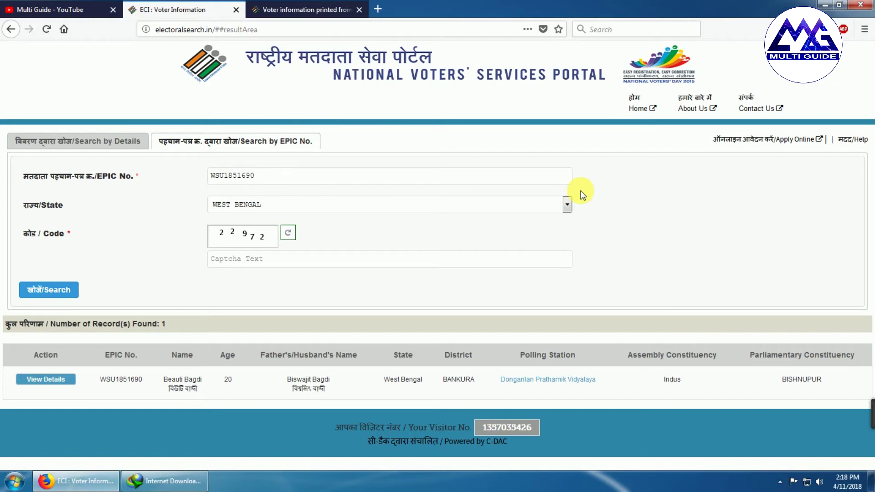
{"action": "left_click", "coordinate": [305, 9]}
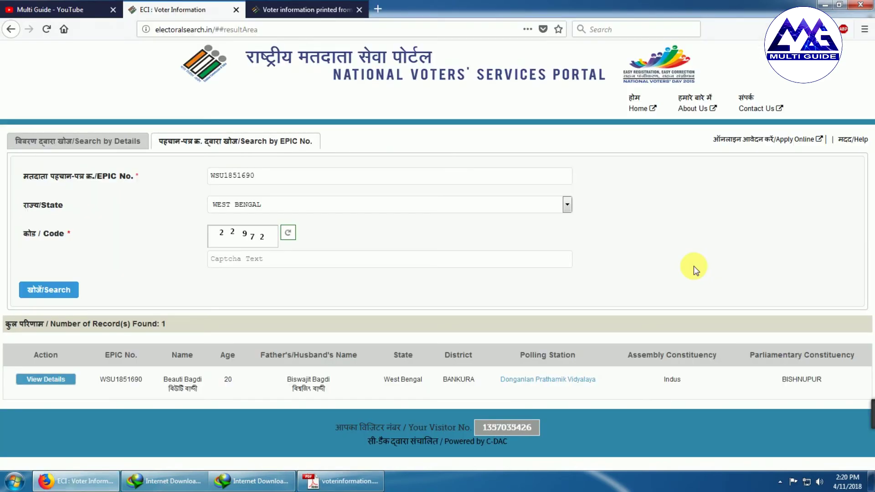
{"action": "left_click", "coordinate": [46, 29]}
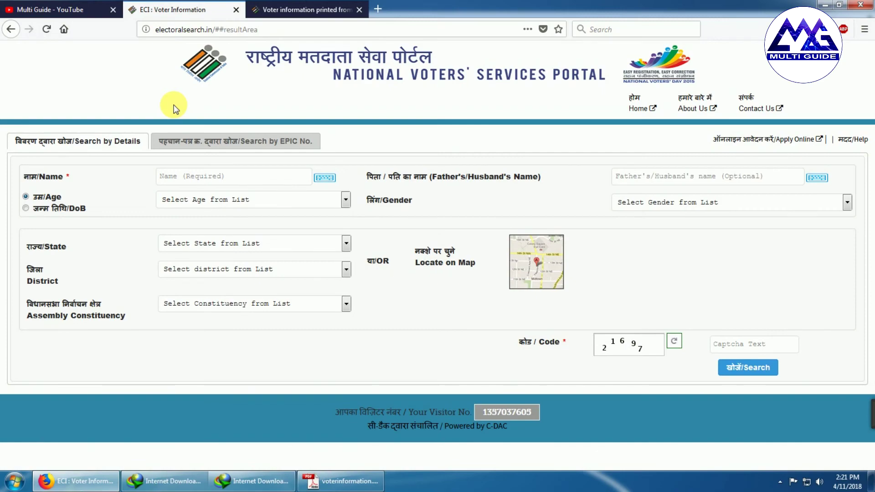
{"action": "left_click", "coordinate": [47, 6]}
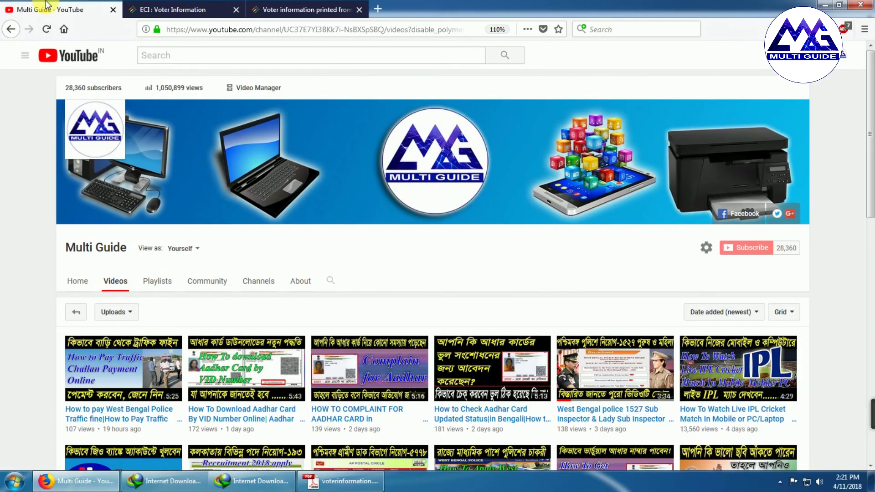